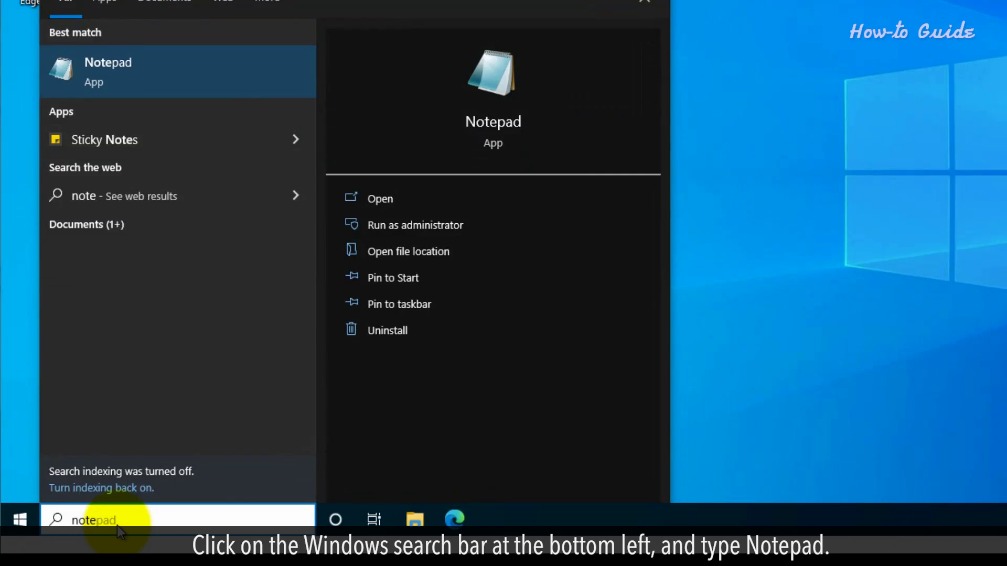
pyautogui.write('pad')
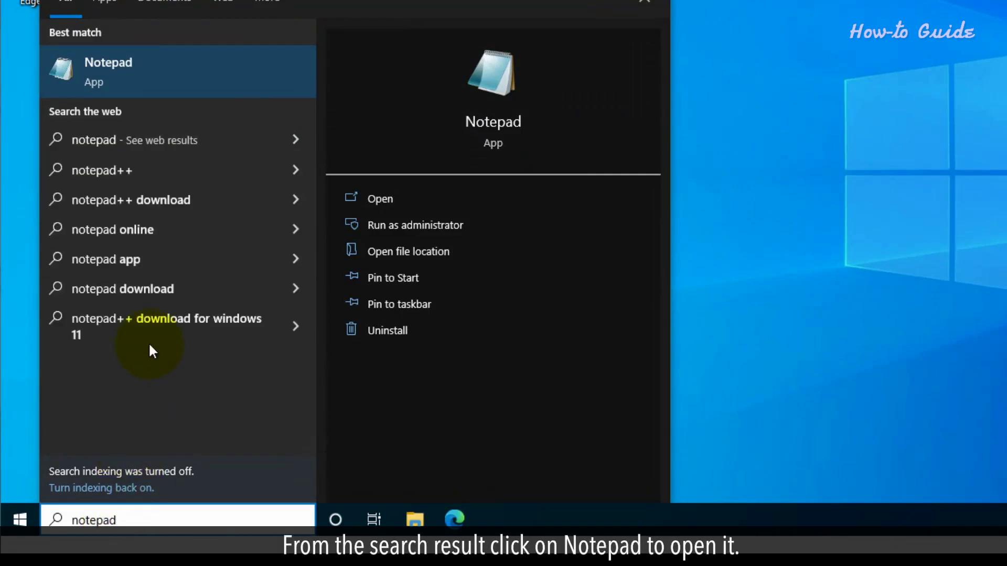
# Step: Launch Notepad and then Character Map from the Windows search results
pyautogui.click(162, 85)
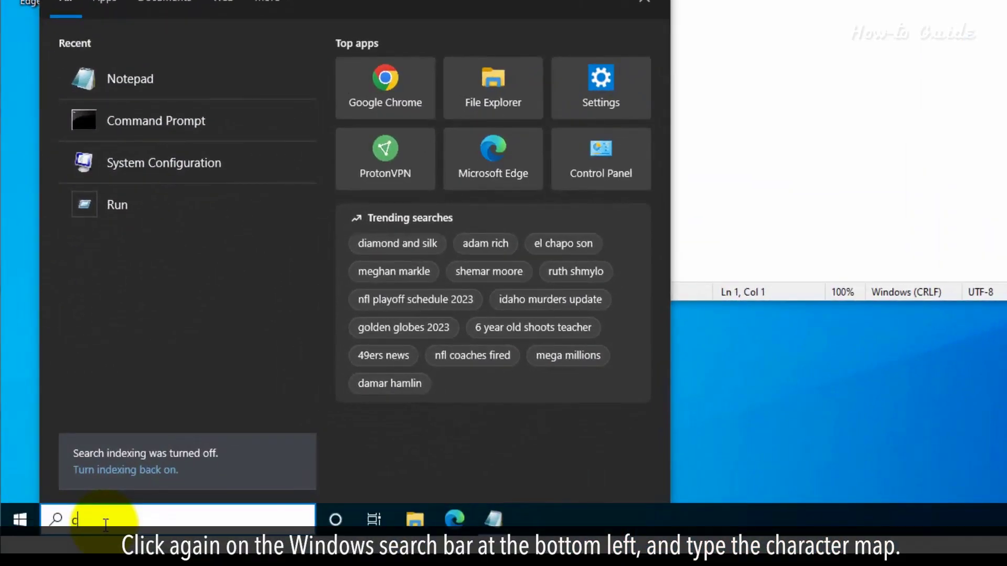
pyautogui.write('hara')
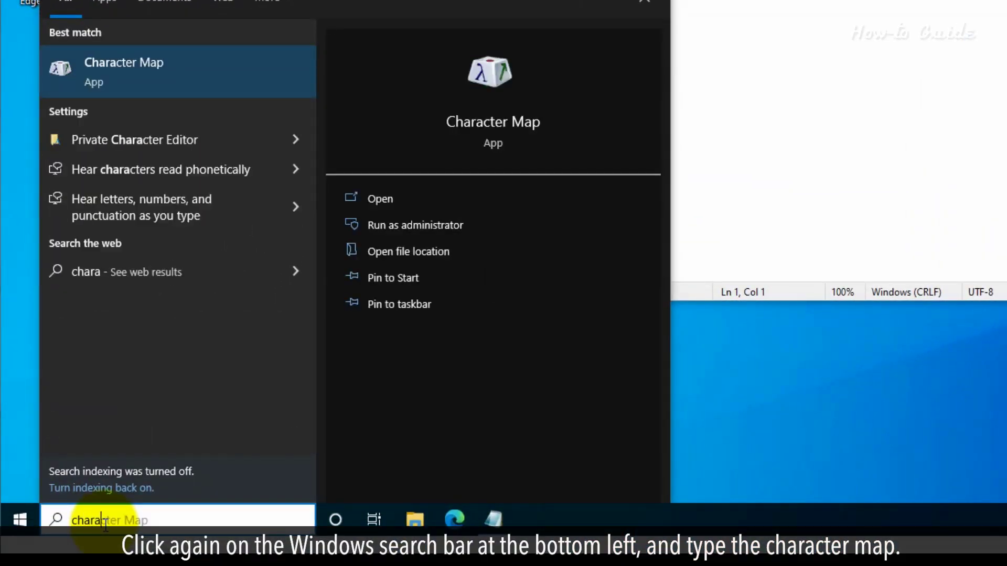
pyautogui.write('cterma')
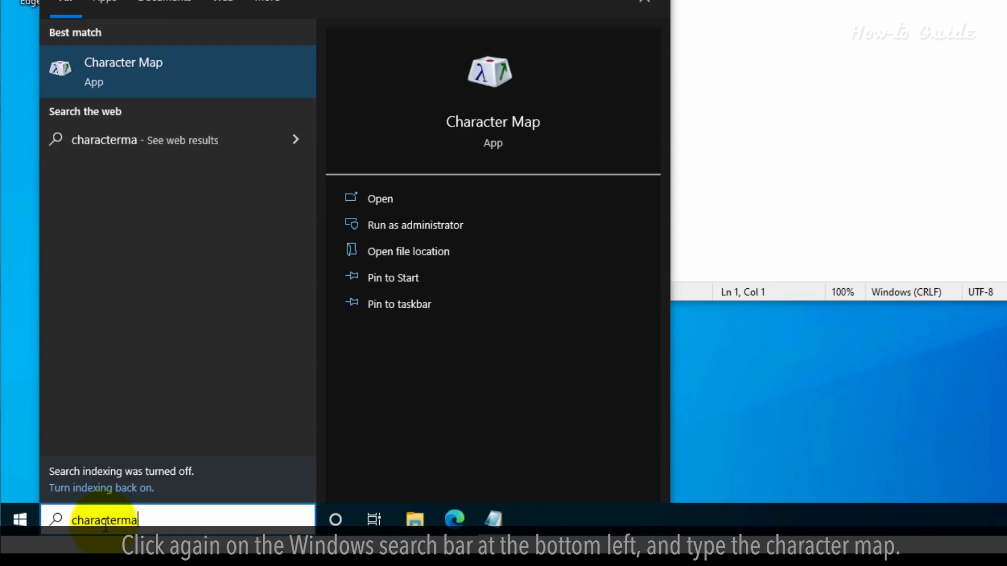
pyautogui.write('p')
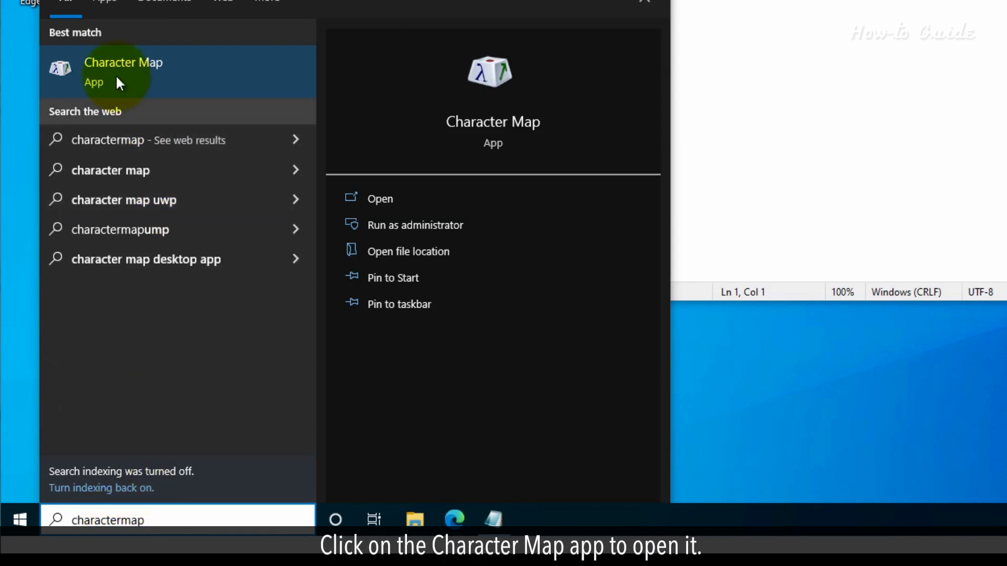
pyautogui.click(118, 82)
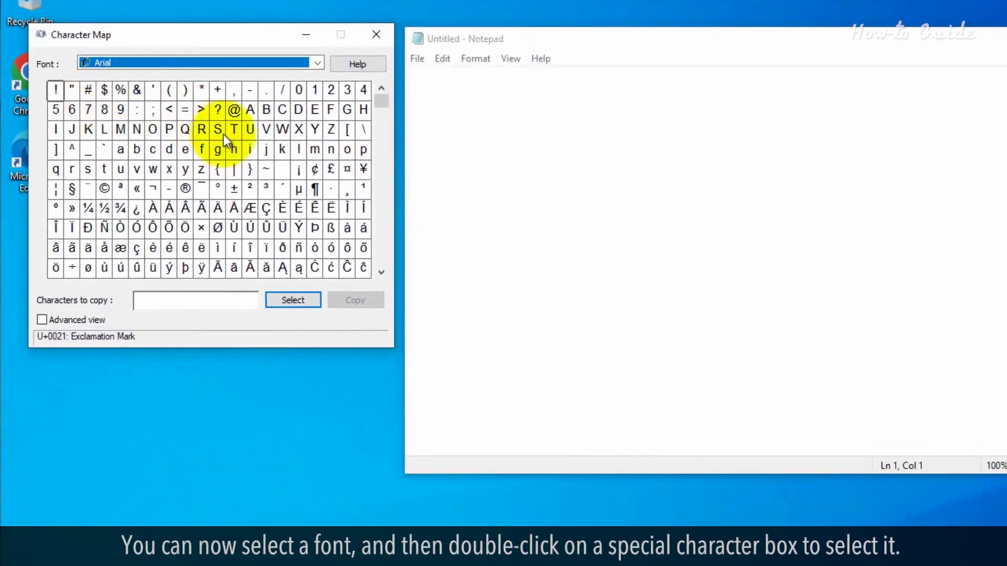
# Step: Copy ë from Character Map and paste it into the Notepad document
pyautogui.click(202, 252)
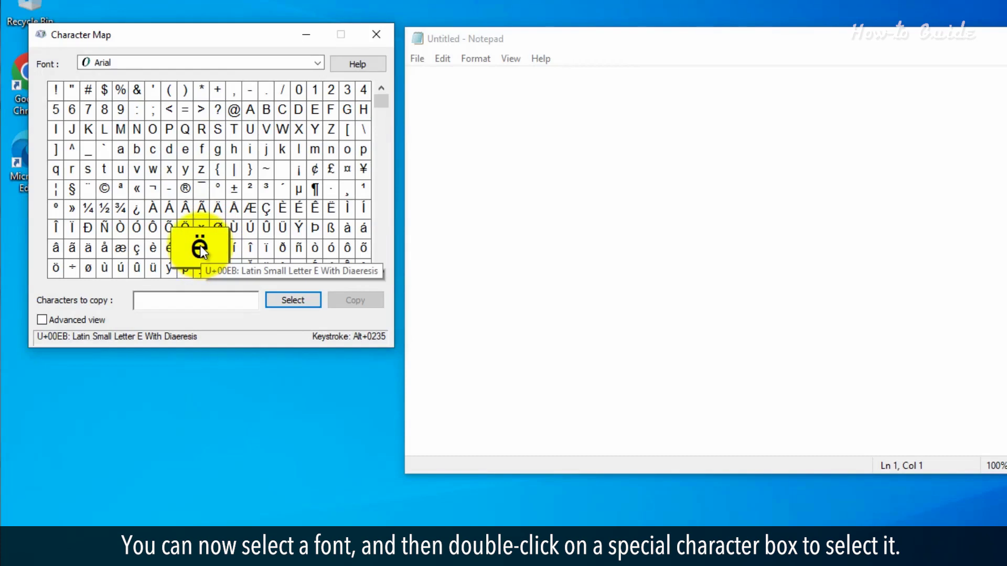
pyautogui.doubleClick(201, 248)
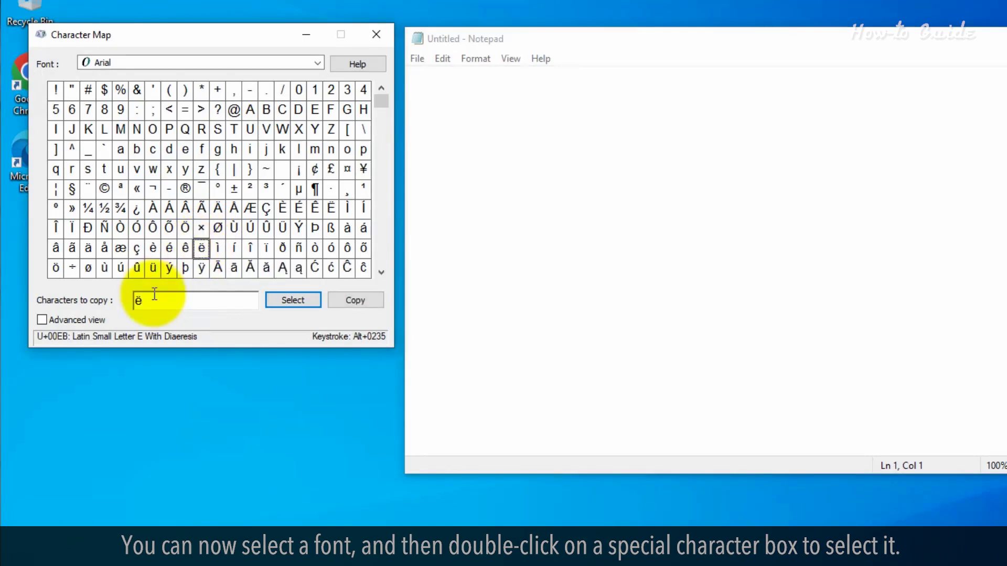
pyautogui.click(361, 301)
pyautogui.click(539, 137)
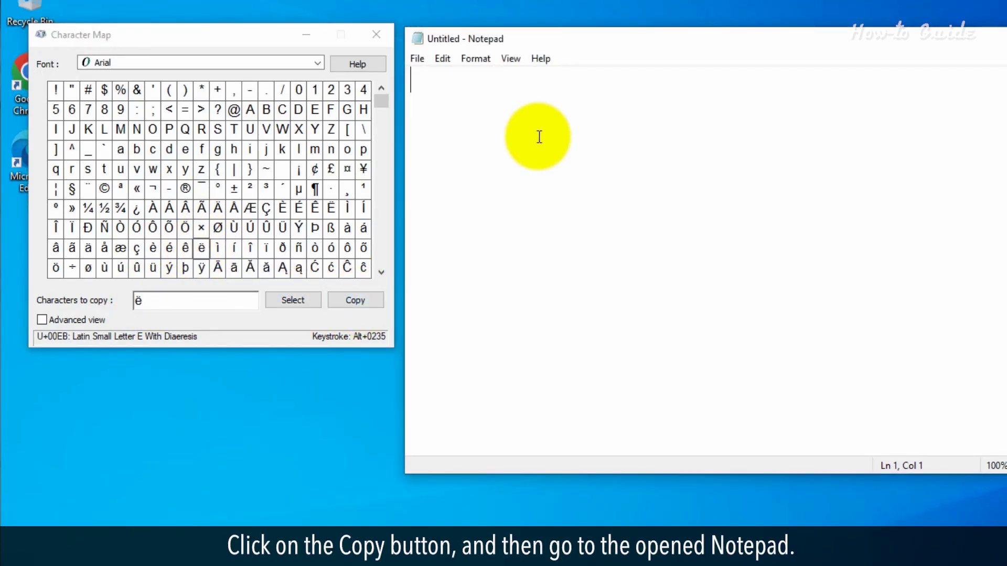
pyautogui.rightClick(421, 86)
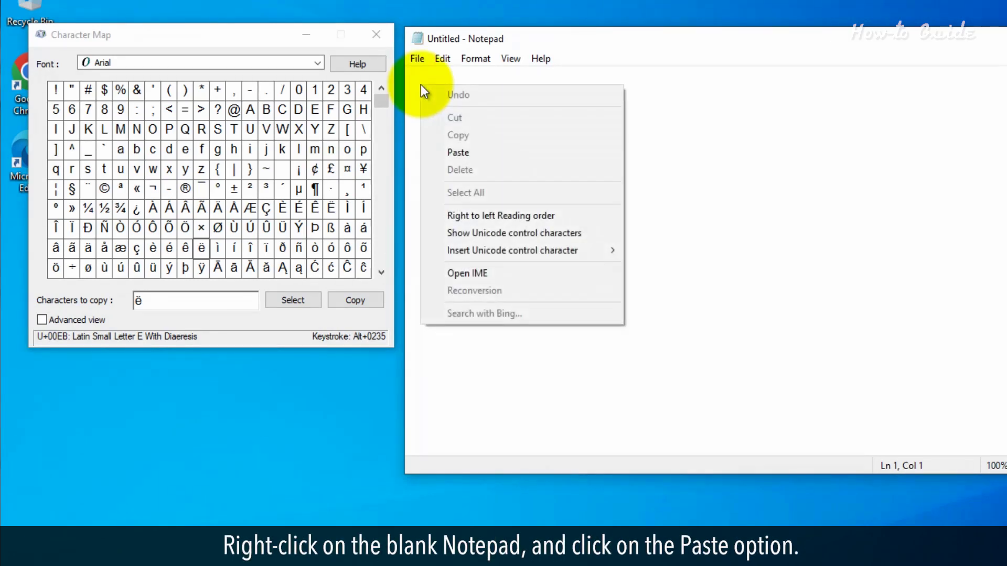
pyautogui.click(458, 152)
# Step: Copy ¾ alone from Character Map and paste it after ë in Notepad
pyautogui.click(347, 189)
pyautogui.click(115, 214)
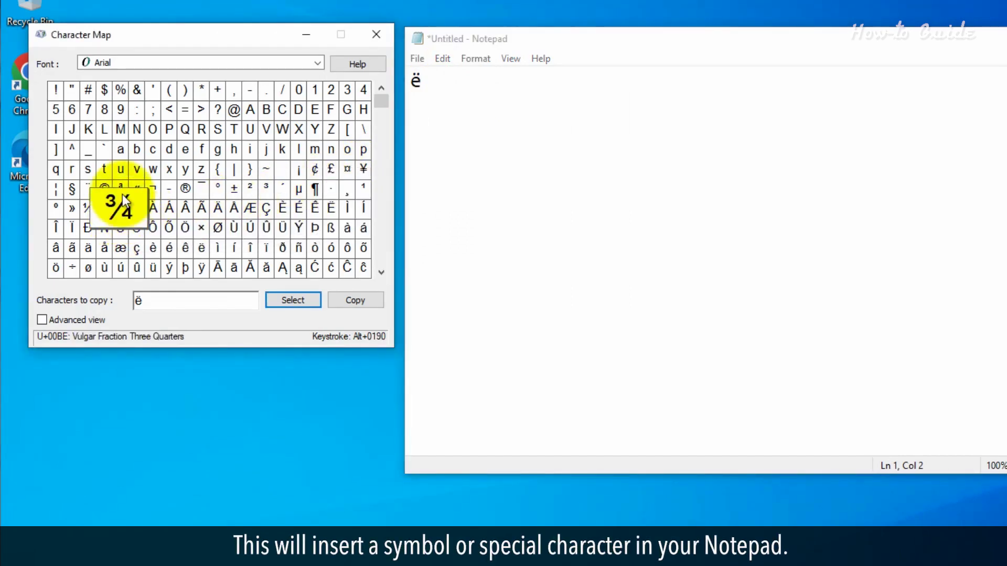
pyautogui.click(293, 303)
pyautogui.moveTo(149, 301); pyautogui.dragTo(139, 300)
pyautogui.press('BackSpace')
pyautogui.click(366, 301)
pyautogui.click(521, 94)
pyautogui.rightClick(428, 72)
pyautogui.click(455, 149)
# Step: Copy ɸ alone from Character Map and paste it after ¾ in Notepad
pyautogui.click(312, 227)
pyautogui.moveTo(385, 107); pyautogui.dragTo(383, 128)
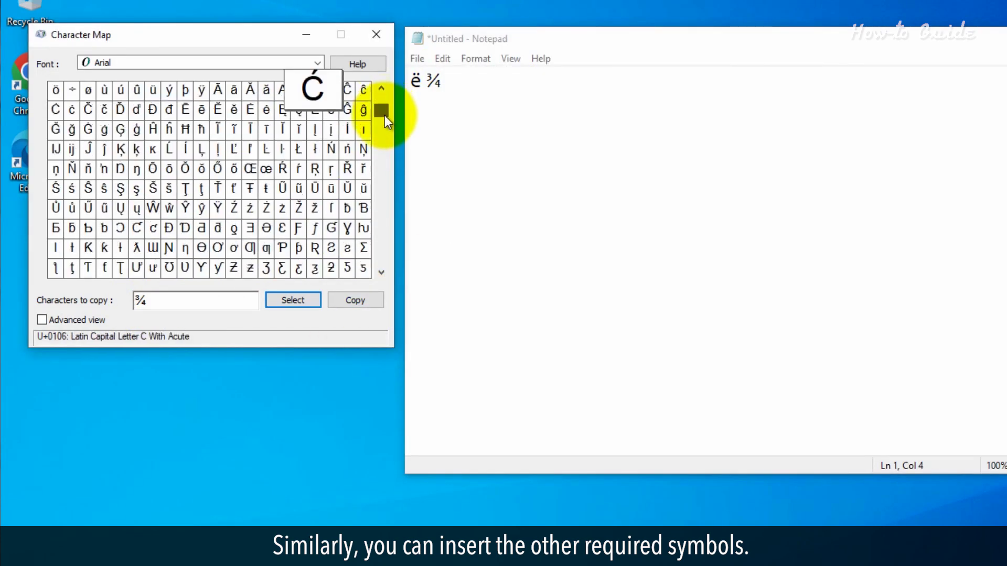
pyautogui.click(140, 302)
pyautogui.press('BackSpace')
pyautogui.click(151, 210)
pyautogui.click(291, 302)
pyautogui.click(355, 301)
pyautogui.click(492, 96)
pyautogui.hotkey('ctrl', 'v')
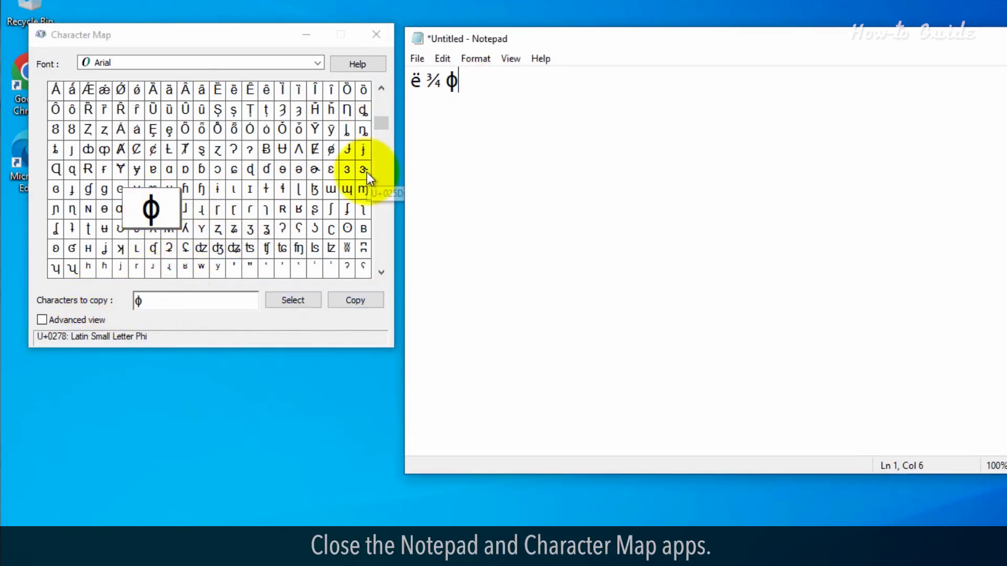
# Step: Close Character Map and Notepad, then search the web for outlook in Chrome
pyautogui.click(376, 34)
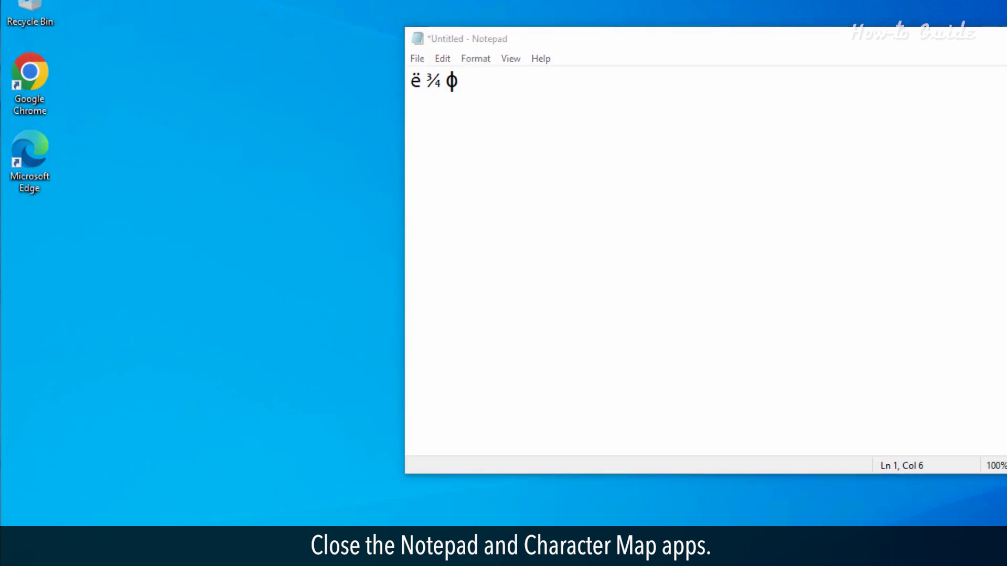
pyautogui.hotkey('alt', 'F4')
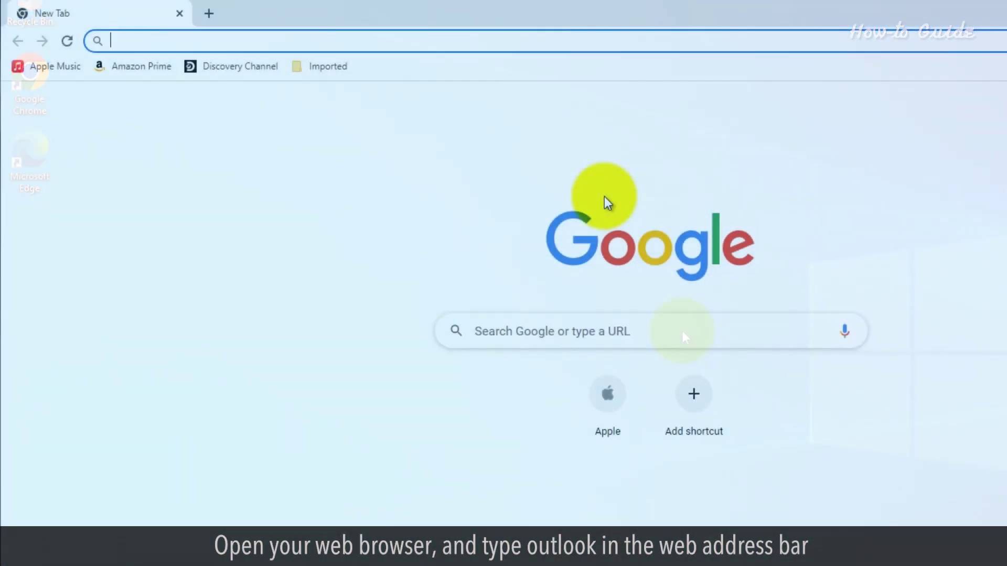
pyautogui.write('outu')
pyautogui.press('BackSpace')
pyautogui.write('l')
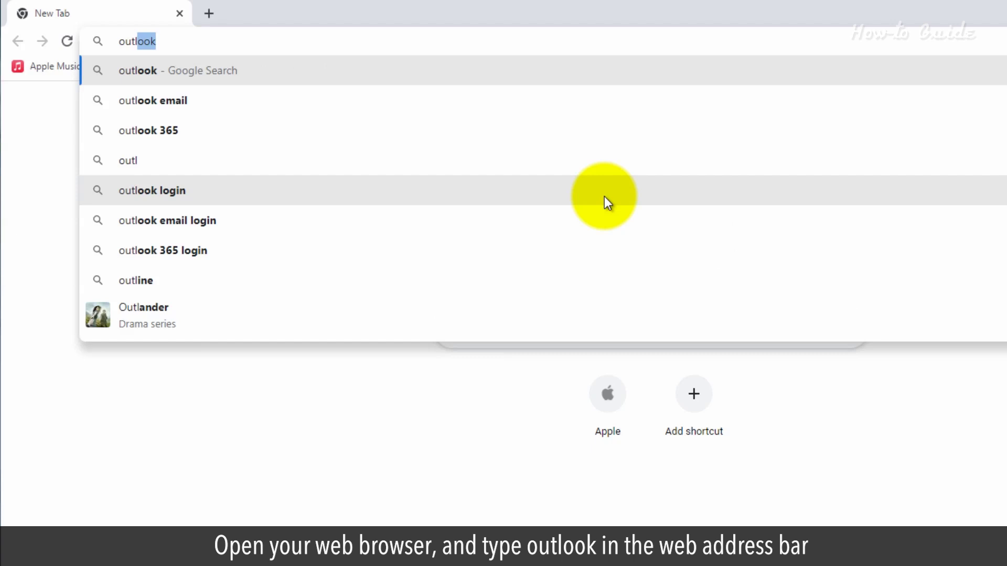
pyautogui.write('ook')
pyautogui.press('Return')
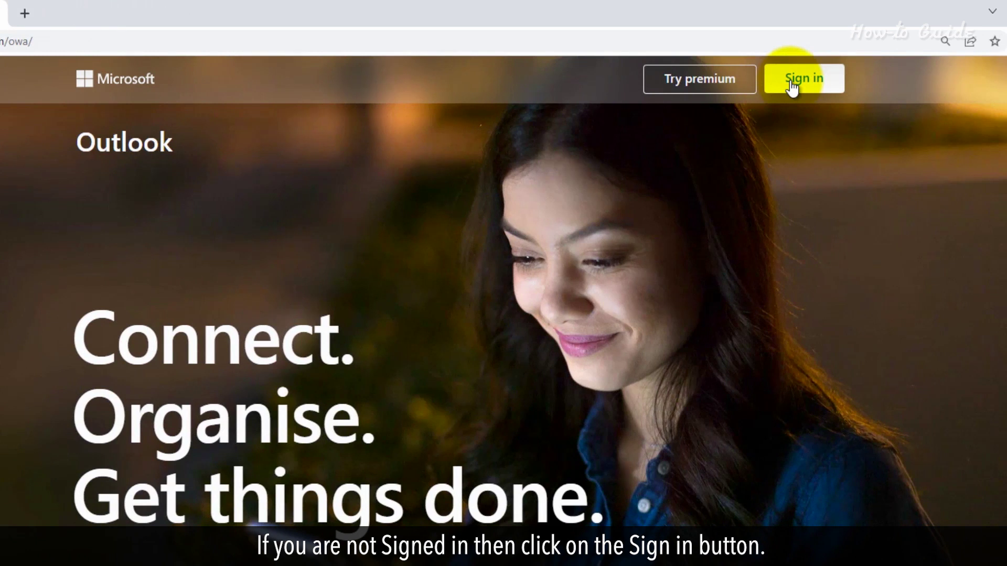
# Step: Sign in to the Outlook account with the email and password to reach the inbox
pyautogui.click(791, 87)
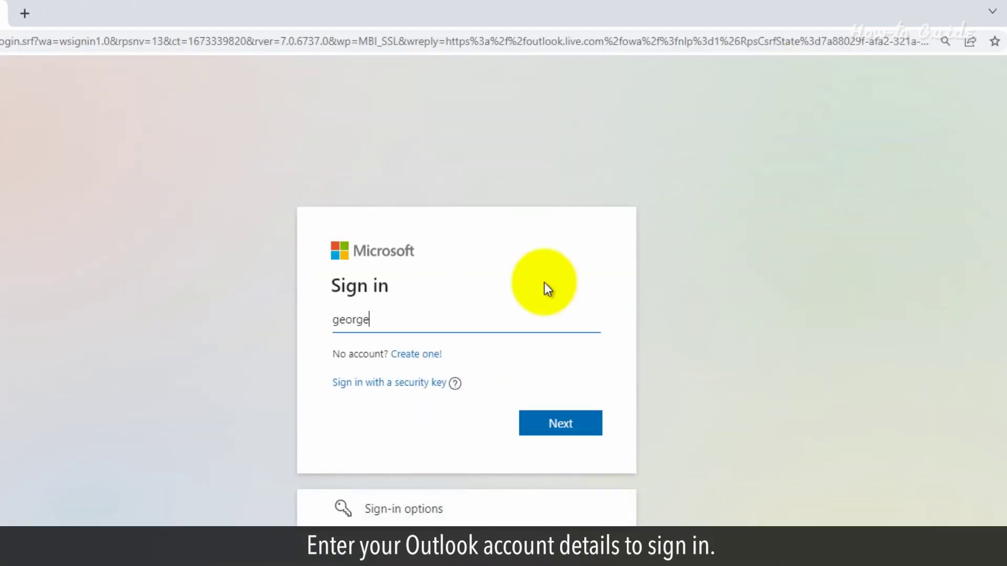
pyautogui.click(555, 423)
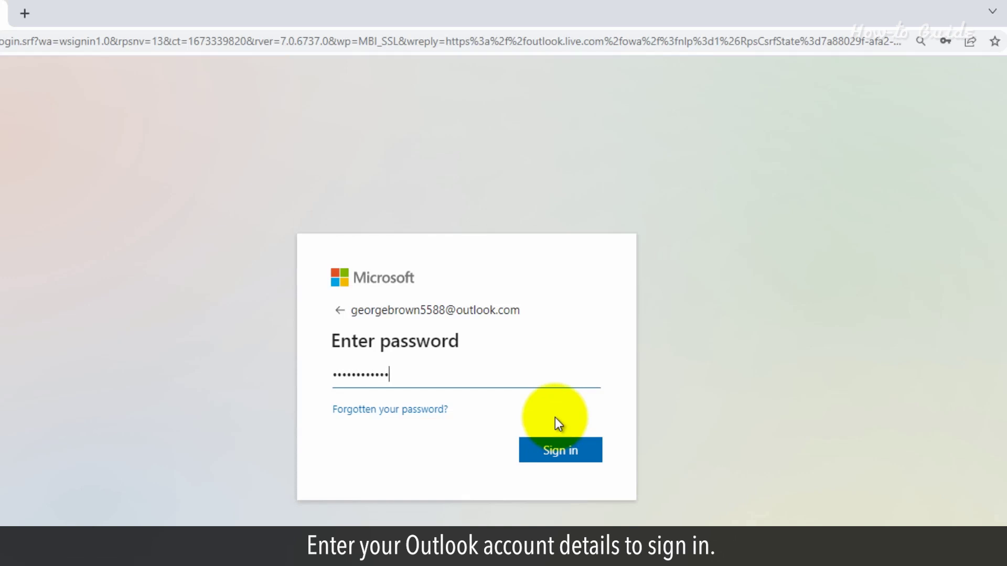
pyautogui.press('Return')
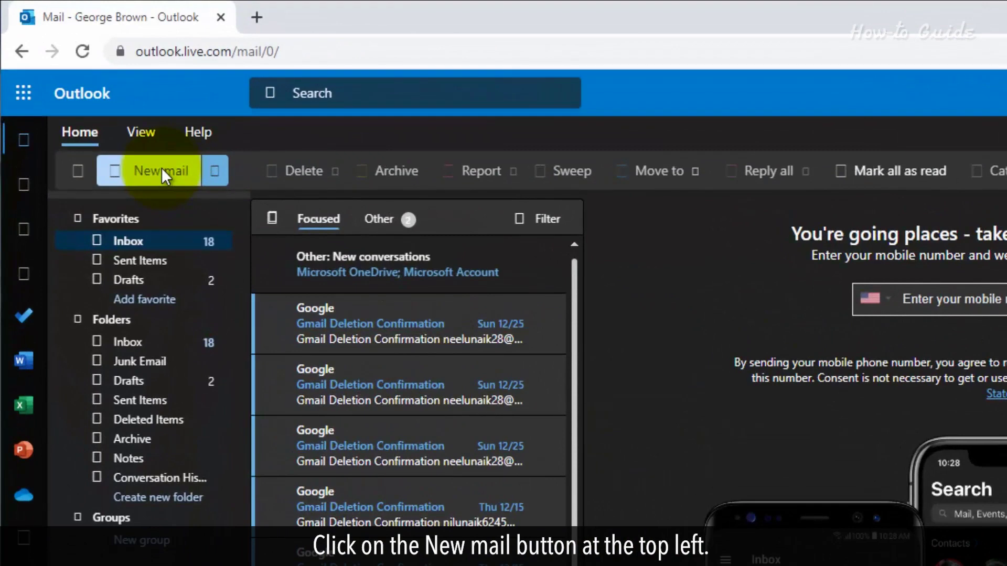
# Step: Start a new email and paste the Coptic ϣ from Character Map into its message body
pyautogui.click(161, 168)
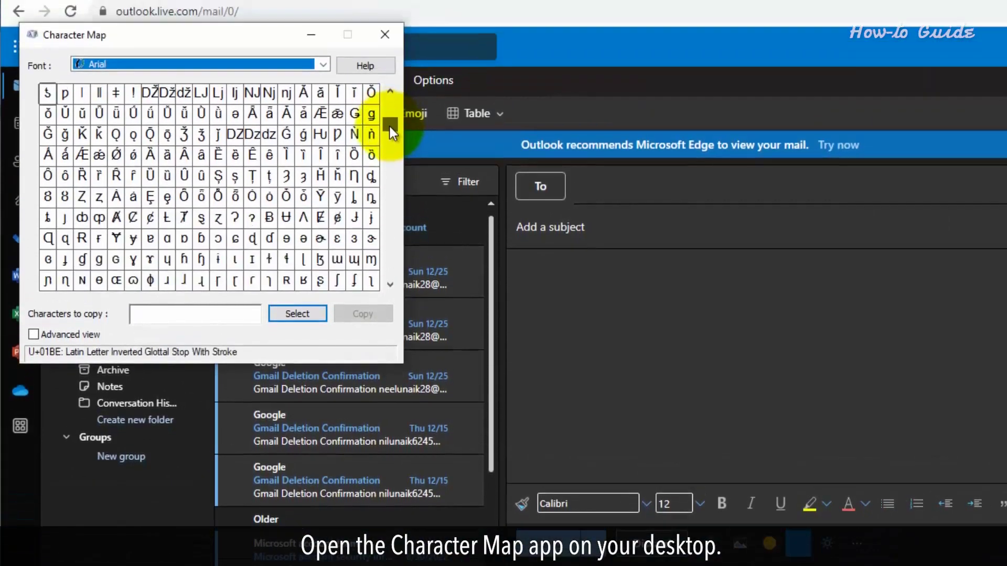
pyautogui.moveTo(390, 125); pyautogui.dragTo(386, 181)
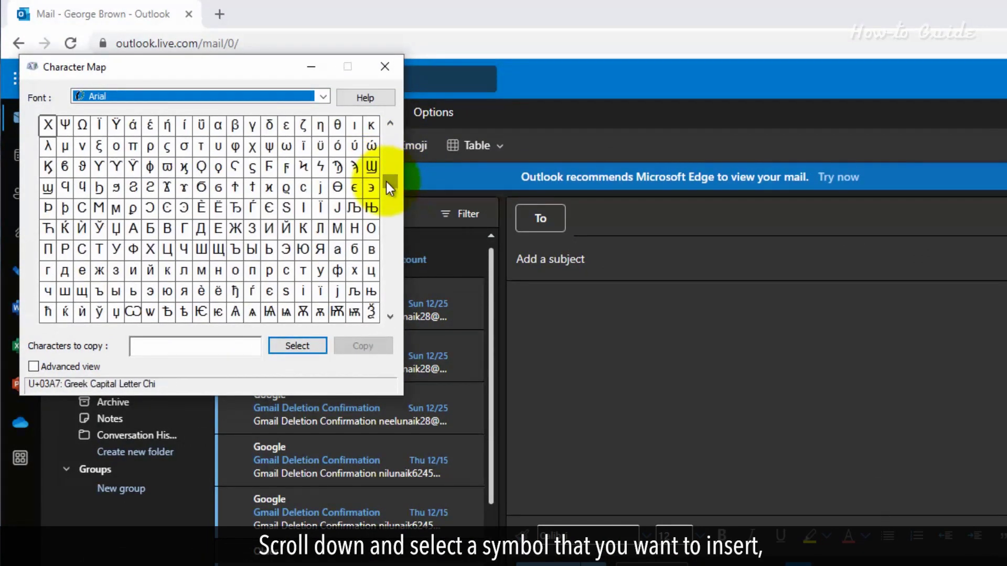
pyautogui.click(47, 192)
pyautogui.click(283, 345)
pyautogui.click(365, 348)
pyautogui.click(563, 320)
pyautogui.rightClick(561, 319)
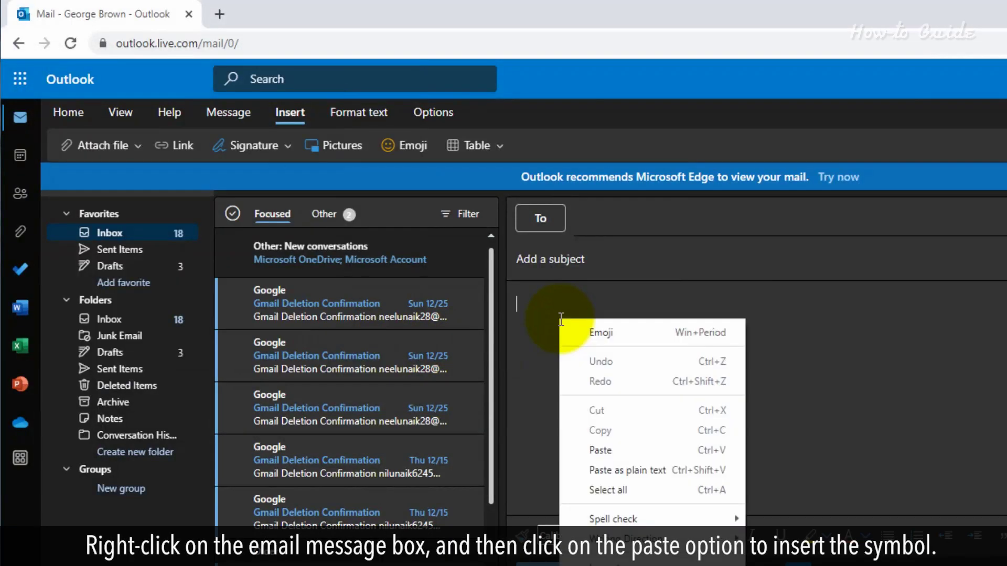
pyautogui.click(600, 450)
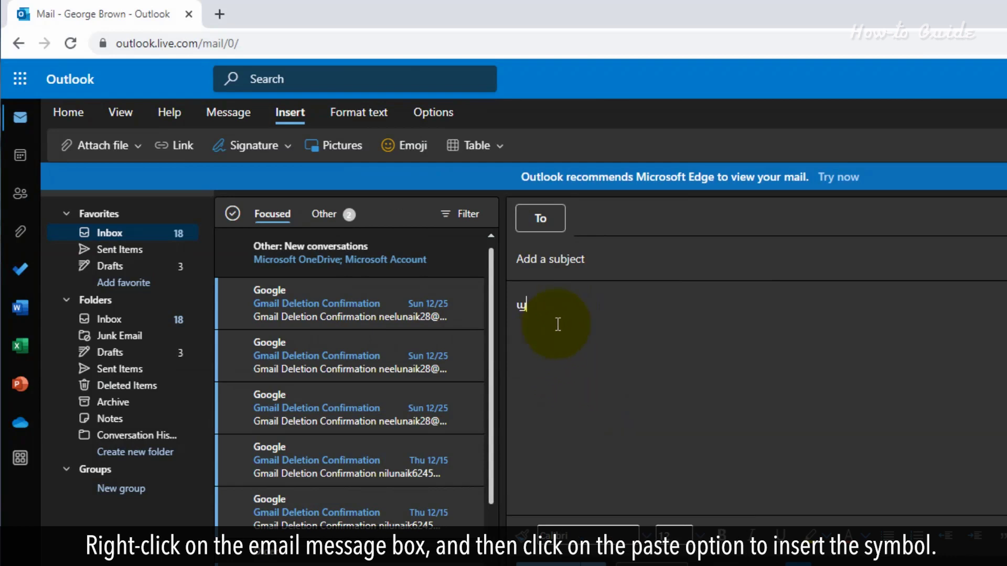
pyautogui.click(197, 187)
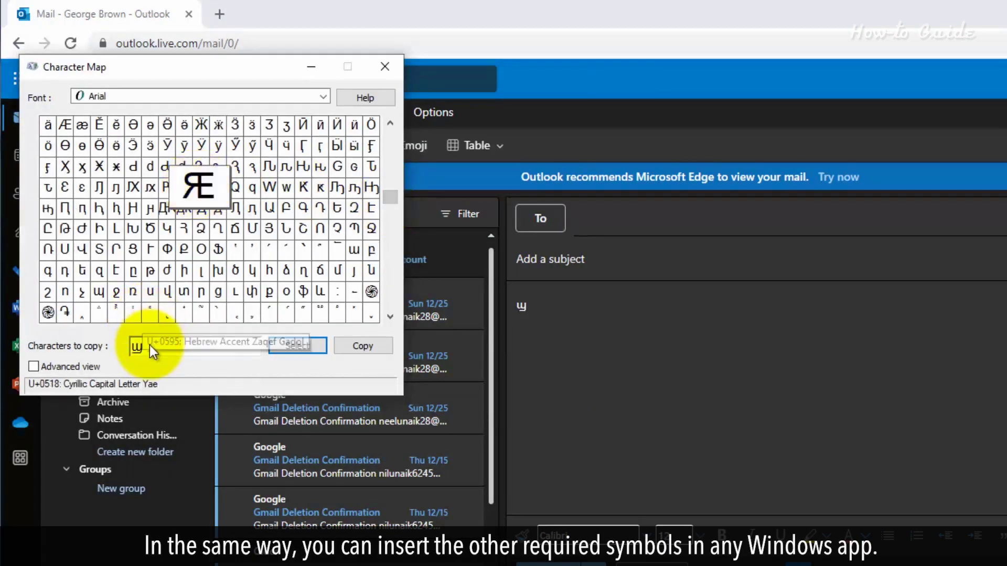